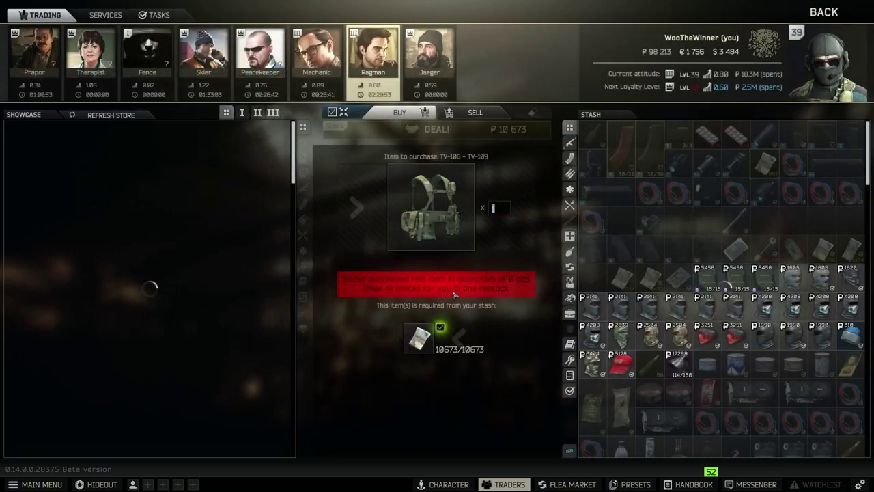
# - Show Ragman's loyalty level I stock and inspect the CSA (Black) and WARTECH TV-109 + TV-106 chest rigs
pyautogui.click(242, 112)
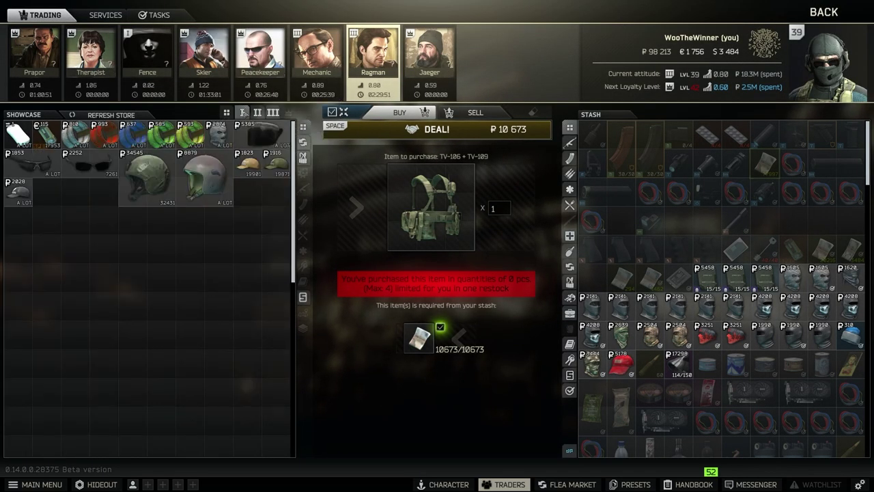
pyautogui.scroll(-1, 147, 266)
pyautogui.click(185, 216)
pyautogui.click(27, 282)
pyautogui.middleClick(33, 280)
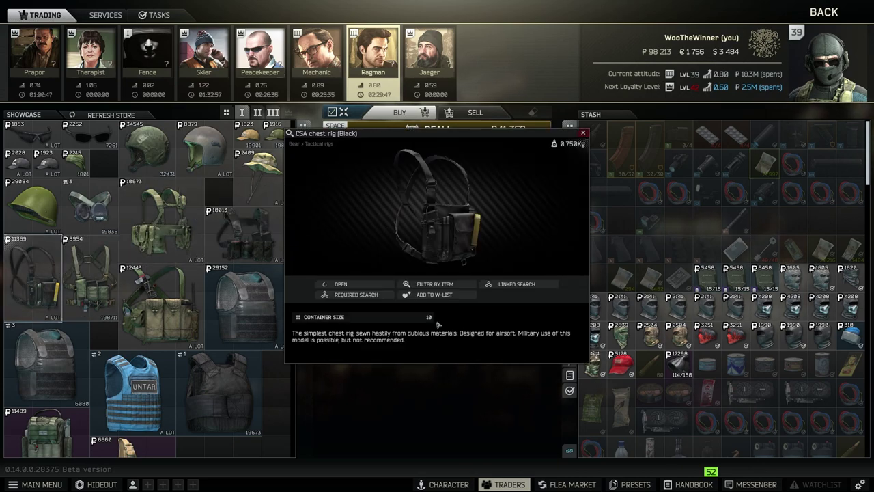
pyautogui.press('Escape')
pyautogui.click(189, 228)
pyautogui.middleClick(189, 228)
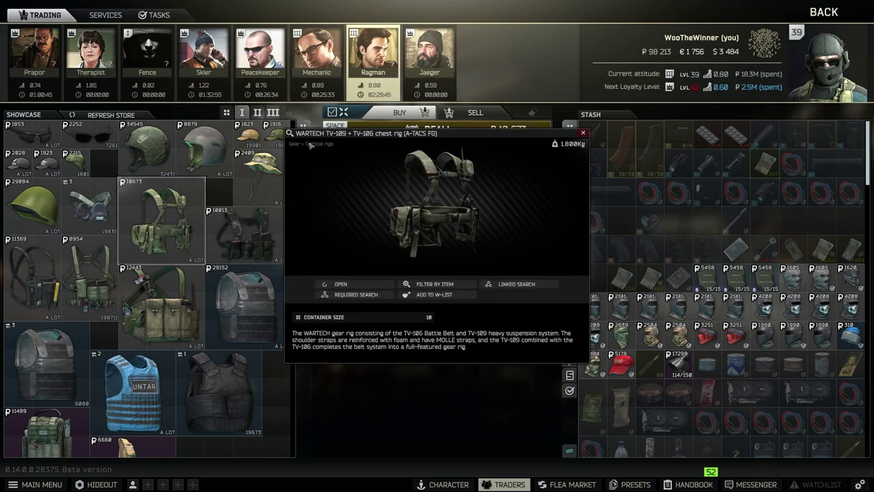
pyautogui.press('Escape')
# - Inspect the details of the Zulu M4 Reduced Signature, Spiritus Bank Robber and Type 56 Chicom chest rigs
pyautogui.click(20, 284)
pyautogui.click(146, 232)
pyautogui.scroll(1, 188, 311)
pyautogui.click(87, 317)
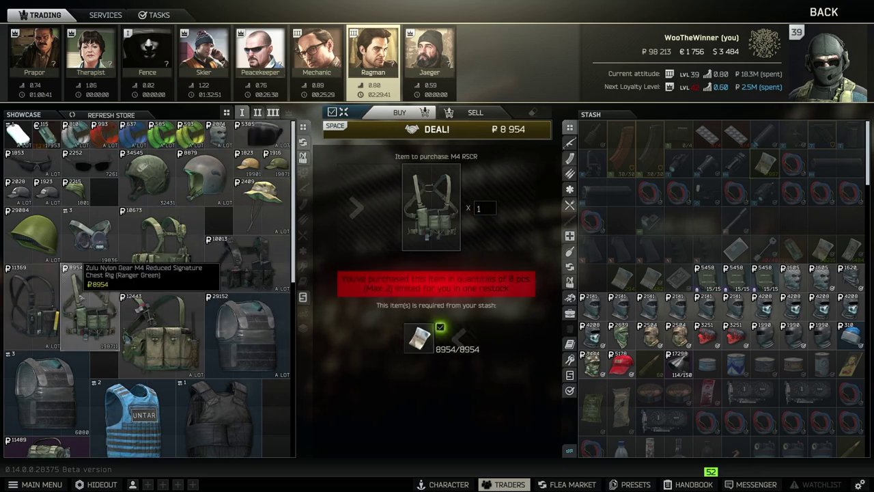
pyautogui.doubleClick(87, 290)
pyautogui.doubleClick(258, 274)
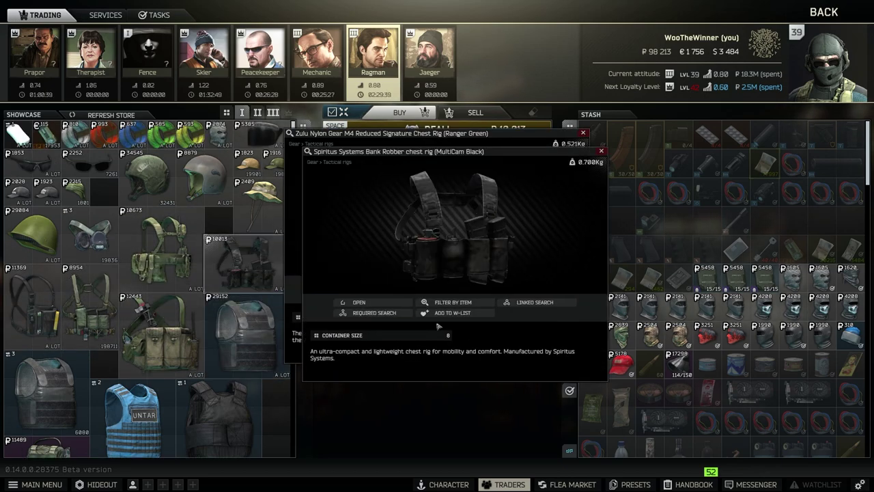
pyautogui.doubleClick(154, 308)
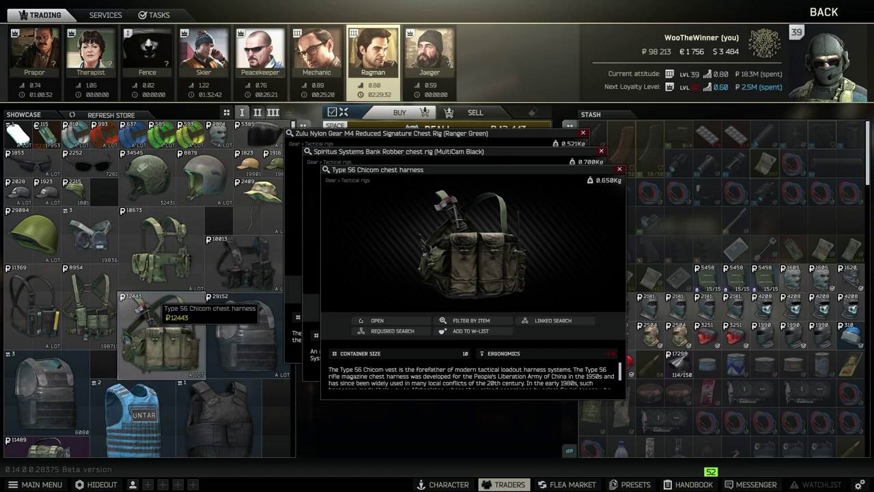
# - Open the WARTECH TV-109 + TV-106 rig's details again and spread the detail windows apart for comparison
pyautogui.doubleClick(143, 230)
pyautogui.moveTo(492, 195); pyautogui.dragTo(740, 177)
pyautogui.moveTo(470, 173); pyautogui.dragTo(389, 164)
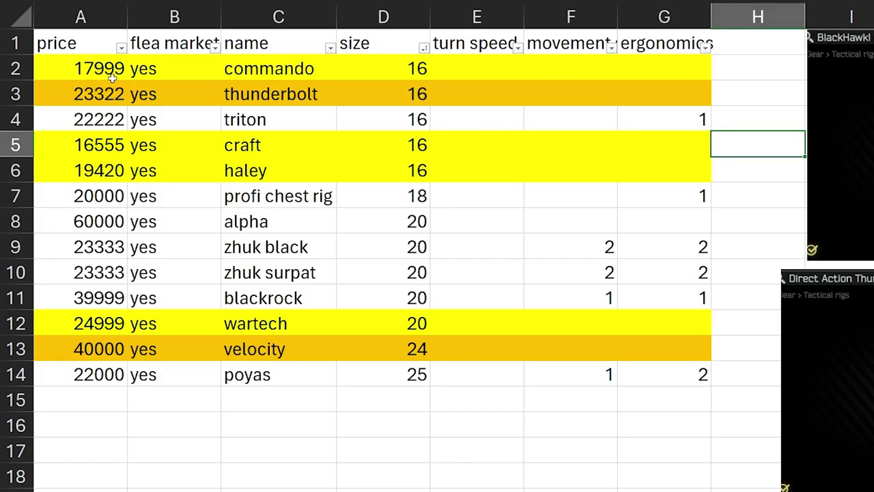
# - In the Excel rig price sheet, reposition the Commando, Thunderbolt, Gear Craft and Haley pictures beside the table
pyautogui.click(288, 68)
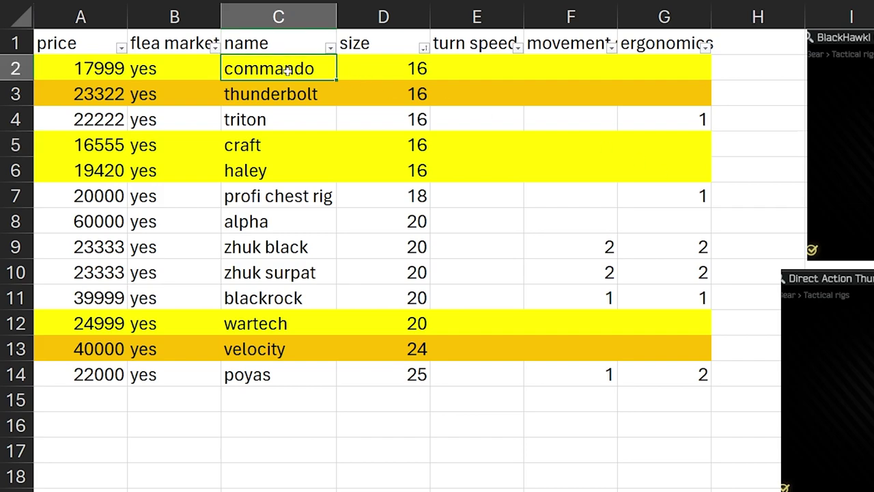
pyautogui.moveTo(873, 155)
pyautogui.mouseDown()
pyautogui.moveTo(606, 171)
pyautogui.moveTo(553, 183)
pyautogui.moveTo(873, 156)
pyautogui.mouseUp()
pyautogui.moveTo(873, 404)
pyautogui.mouseDown()
pyautogui.moveTo(648, 273)
pyautogui.moveTo(873, 410)
pyautogui.moveTo(873, 419)
pyautogui.mouseUp()
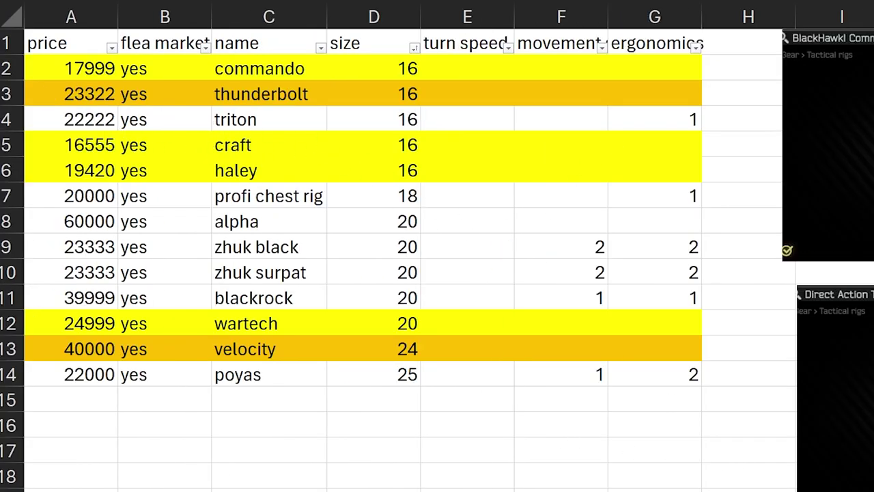
pyautogui.hscroll(3, 449, 260)
pyautogui.moveTo(663, 230); pyautogui.dragTo(642, 195)
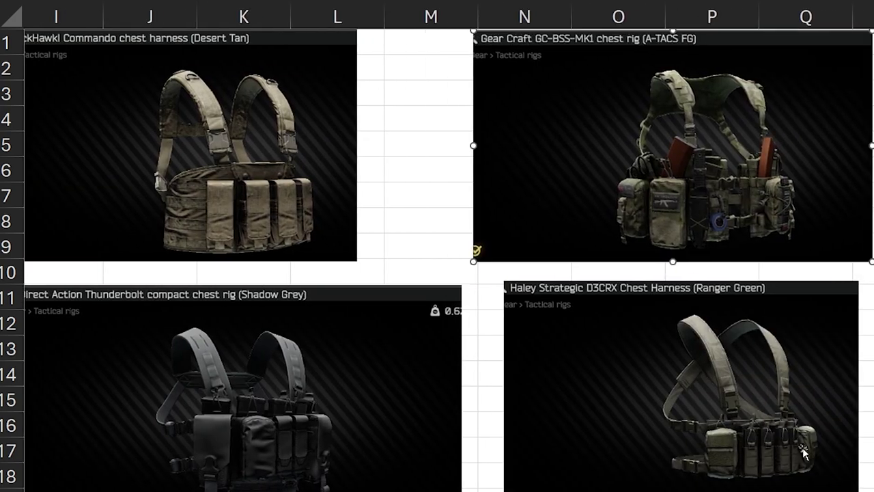
pyautogui.moveTo(702, 326); pyautogui.dragTo(711, 311)
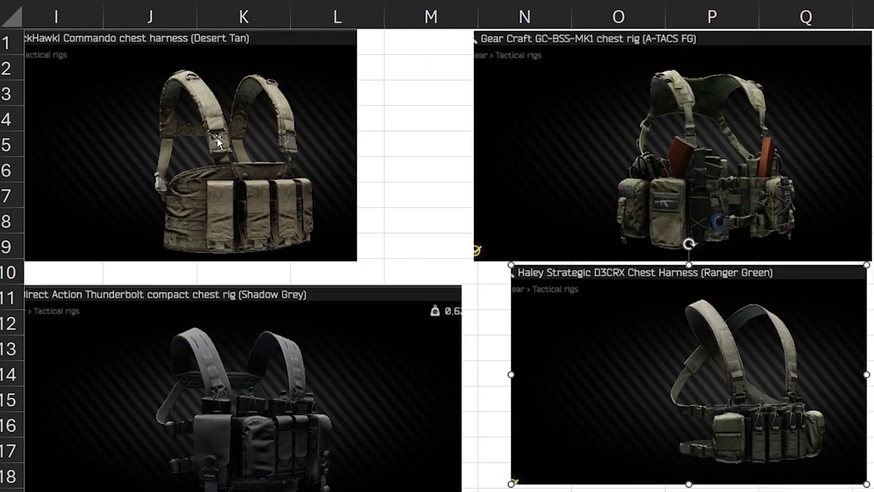
# - Move the Thunderbolt picture up against the Commando picture and shift the Haley and Gear Craft pictures toward the table
pyautogui.click(273, 178)
pyautogui.moveTo(362, 409); pyautogui.dragTo(367, 377)
pyautogui.moveTo(668, 406); pyautogui.dragTo(629, 421)
pyautogui.moveTo(649, 174); pyautogui.dragTo(606, 172)
# - Compare the commando and craft entries in the rig table
pyautogui.hscroll(-5, 606, 172)
pyautogui.hscroll(2, 606, 172)
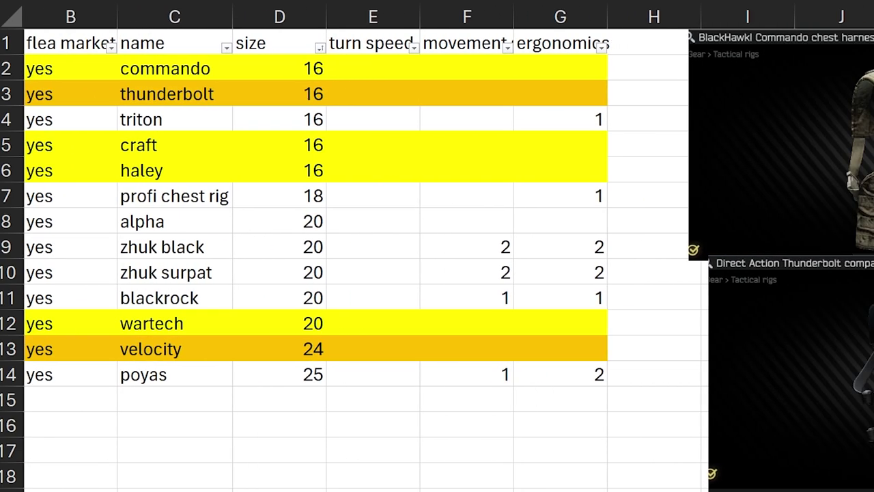
pyautogui.hscroll(-3, 217, 147)
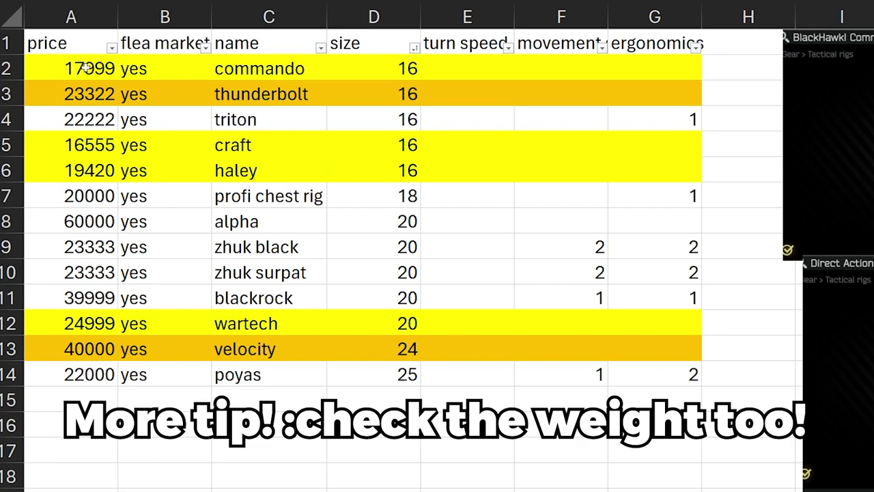
pyautogui.click(248, 145)
pyautogui.click(90, 145)
pyautogui.click(232, 154)
pyautogui.click(240, 76)
pyautogui.click(243, 140)
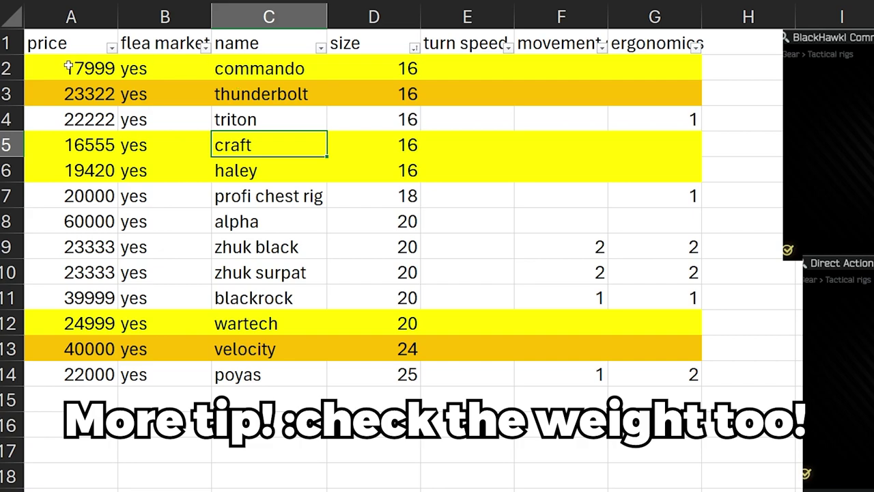
# - Compare the prices of the size 16 rigs highlighted in the table
pyautogui.moveTo(81, 75)
pyautogui.mouseDown()
pyautogui.moveTo(72, 195)
pyautogui.moveTo(81, 171)
pyautogui.moveTo(85, 64)
pyautogui.mouseUp()
pyautogui.click(79, 100)
pyautogui.click(93, 147)
pyautogui.click(76, 191)
pyautogui.click(82, 171)
pyautogui.click(92, 146)
pyautogui.click(75, 68)
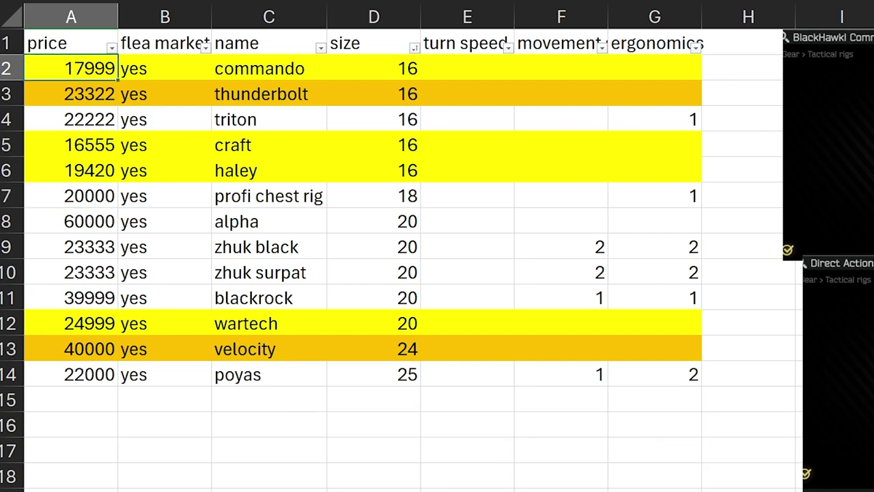
# - Separate the four rig pictures without overlap, with Commando and Gear Craft above Thunderbolt and Haley
pyautogui.hscroll(3, 448, 259)
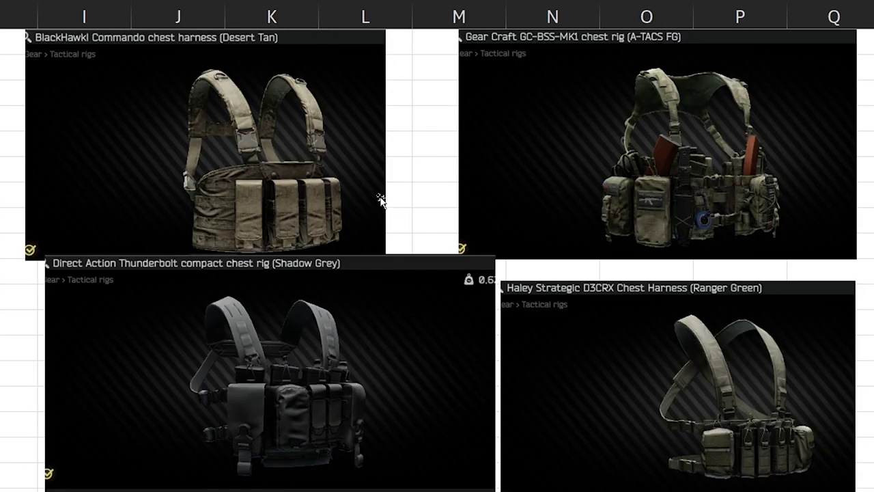
pyautogui.click(712, 407)
pyautogui.click(669, 127)
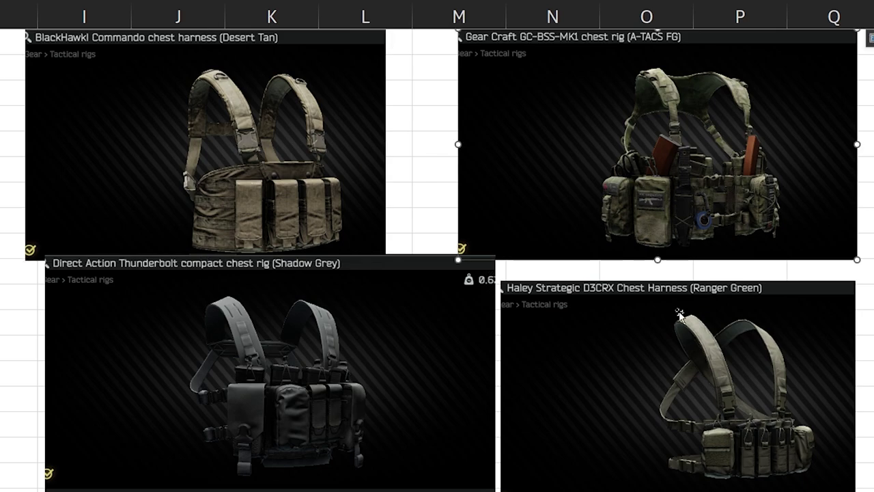
pyautogui.click(220, 171)
pyautogui.moveTo(255, 176); pyautogui.dragTo(317, 176)
pyautogui.moveTo(588, 170); pyautogui.dragTo(653, 172)
pyautogui.moveTo(619, 368); pyautogui.dragTo(662, 361)
pyautogui.moveTo(343, 382)
pyautogui.mouseDown()
pyautogui.moveTo(306, 390)
pyautogui.moveTo(337, 392)
pyautogui.mouseUp()
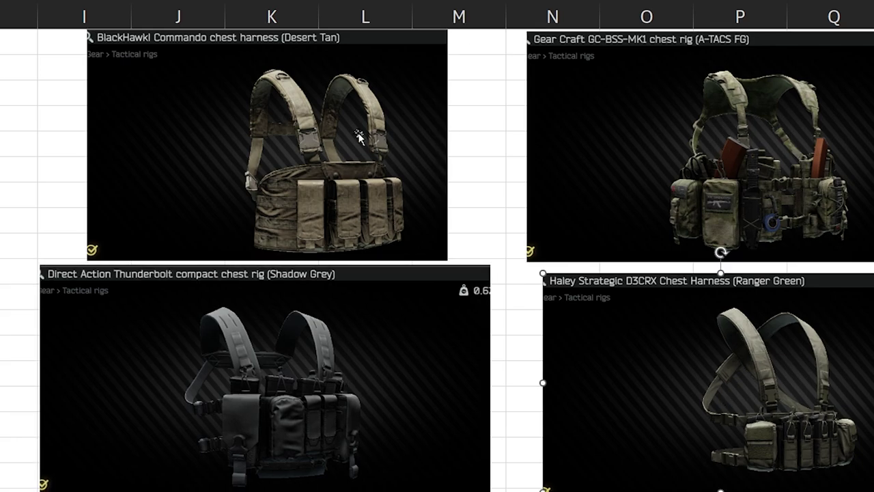
pyautogui.moveTo(719, 257); pyautogui.dragTo(725, 256)
pyautogui.click(405, 463)
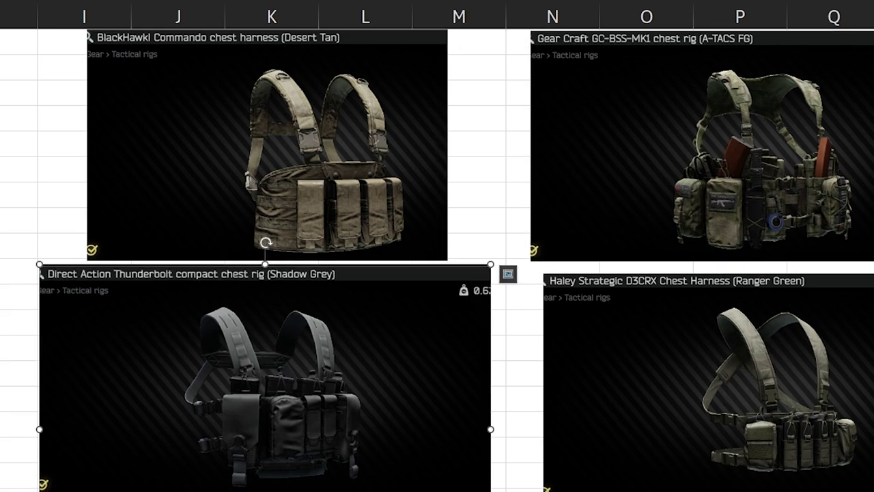
# - Review the rows of the size 16 rigs, focusing on commando, thunderbolt, craft and haley
pyautogui.hscroll(-1, 437, 259)
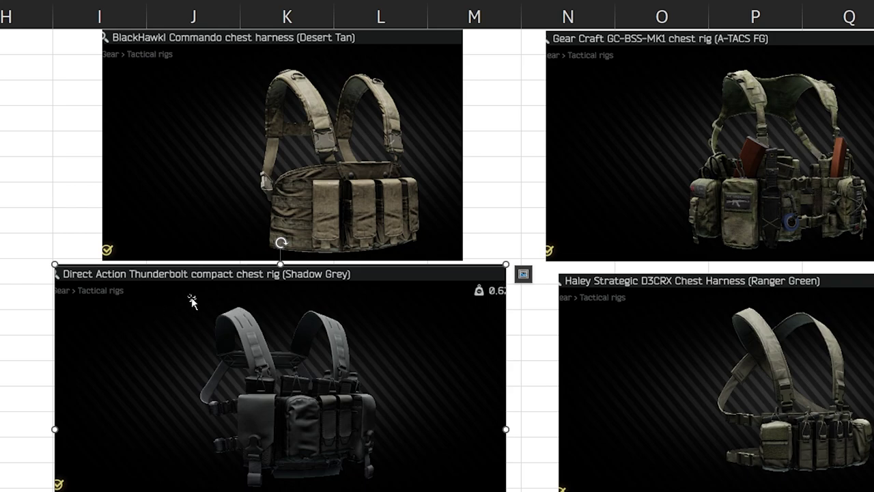
pyautogui.hscroll(-3, 437, 259)
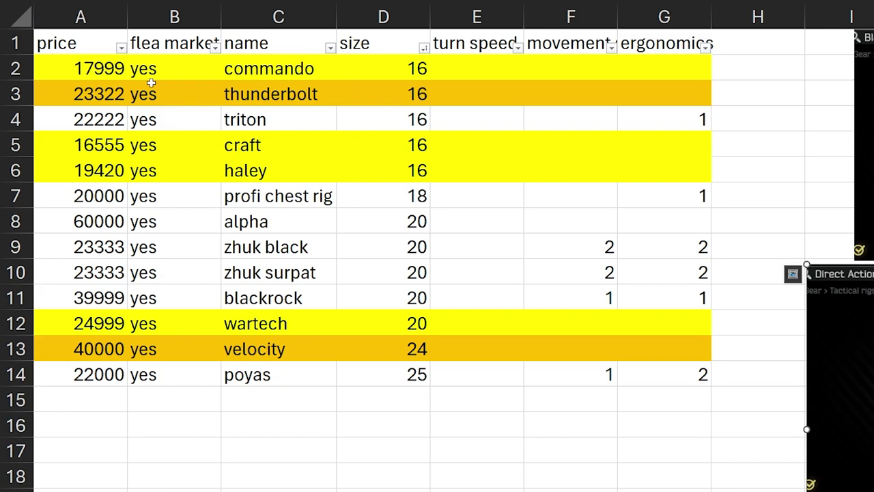
pyautogui.moveTo(97, 69); pyautogui.dragTo(646, 161)
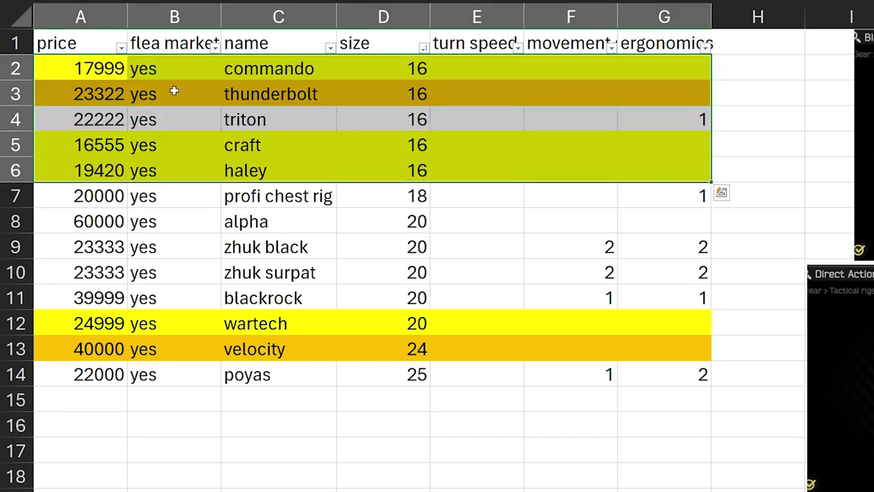
pyautogui.click(198, 94)
pyautogui.moveTo(98, 69); pyautogui.dragTo(683, 96)
pyautogui.moveTo(95, 145); pyautogui.dragTo(668, 174)
# - Check the triton rig's ergonomics value against the highlighted thunderbolt row
pyautogui.click(242, 119)
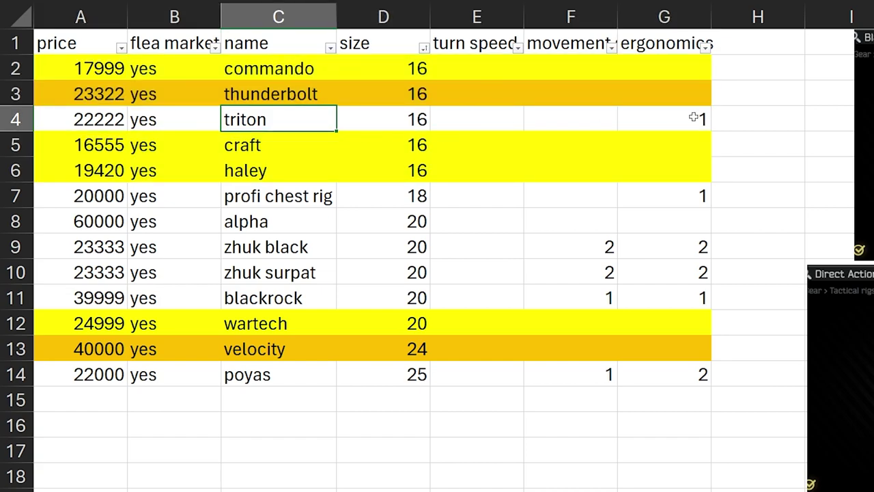
pyautogui.click(690, 120)
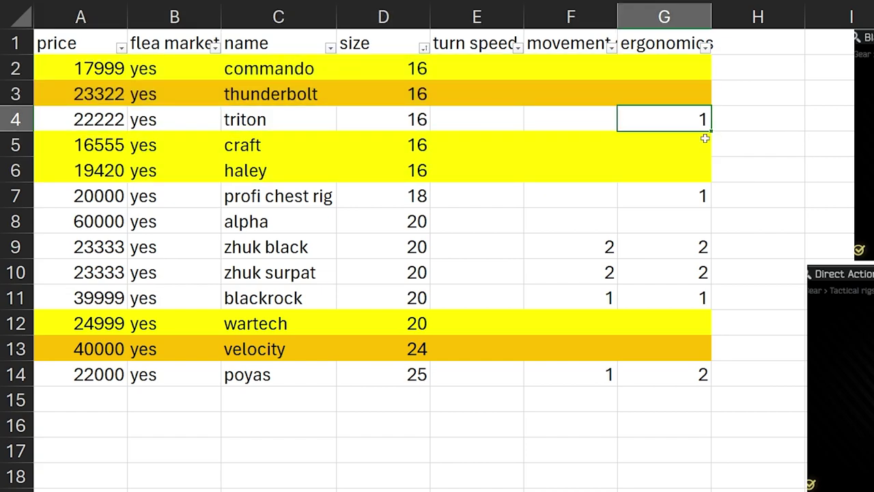
pyautogui.click(652, 99)
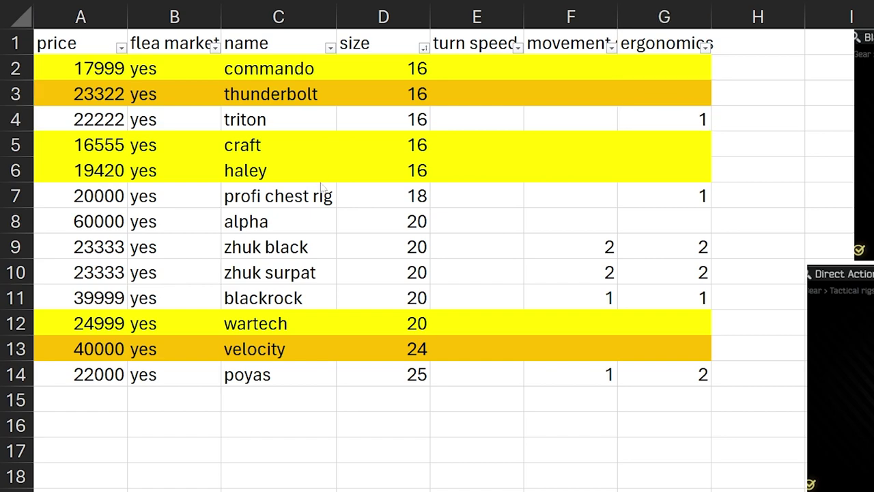
# - Compare the wartech row with the names and sizes of zhuk black and zhuk surpat
pyautogui.moveTo(104, 323); pyautogui.dragTo(635, 331)
pyautogui.moveTo(232, 250); pyautogui.dragTo(321, 274)
pyautogui.click(396, 249)
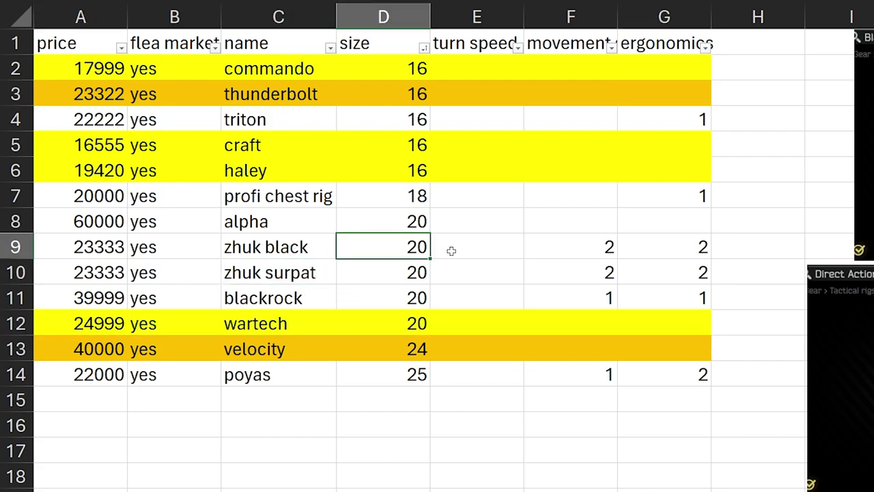
pyautogui.moveTo(390, 267); pyautogui.dragTo(402, 274)
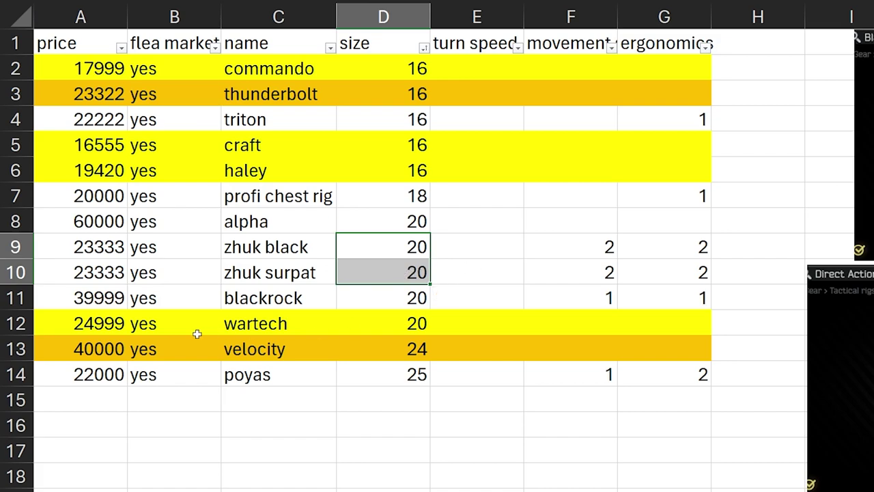
pyautogui.click(263, 324)
# - Examine the movement and ergonomics values of zhuk black and zhuk surpat
pyautogui.moveTo(574, 252)
pyautogui.mouseDown()
pyautogui.moveTo(641, 256)
pyautogui.moveTo(646, 264)
pyautogui.mouseUp()
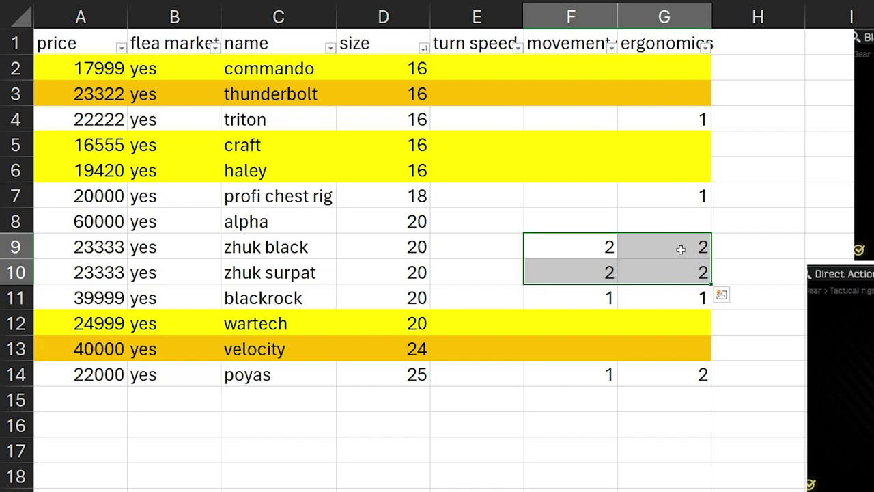
pyautogui.click(271, 271)
pyautogui.moveTo(272, 249); pyautogui.dragTo(276, 271)
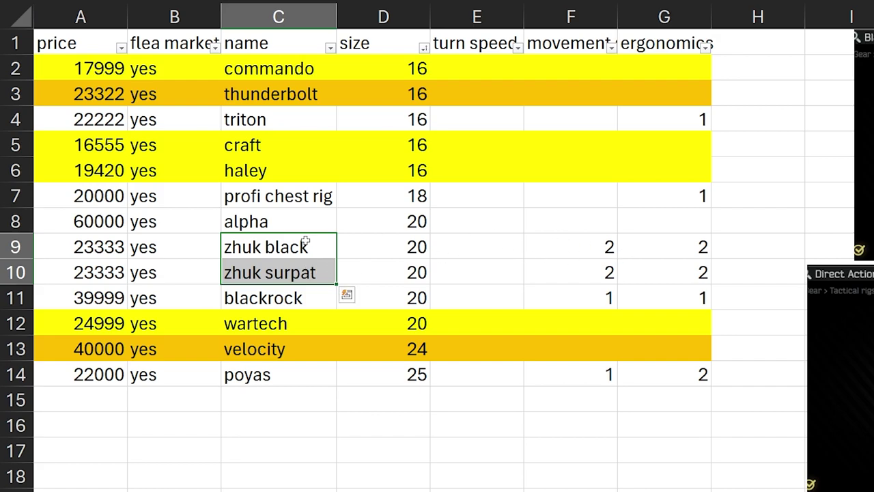
pyautogui.moveTo(563, 237); pyautogui.dragTo(689, 266)
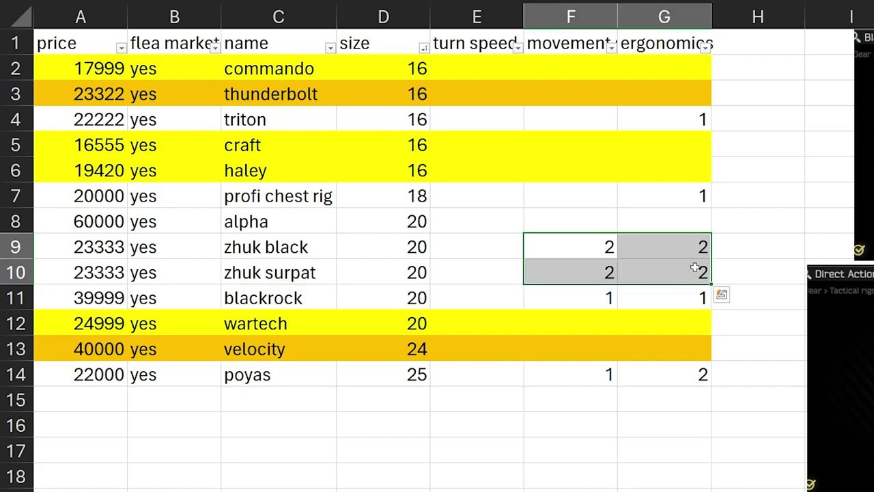
pyautogui.click(552, 238)
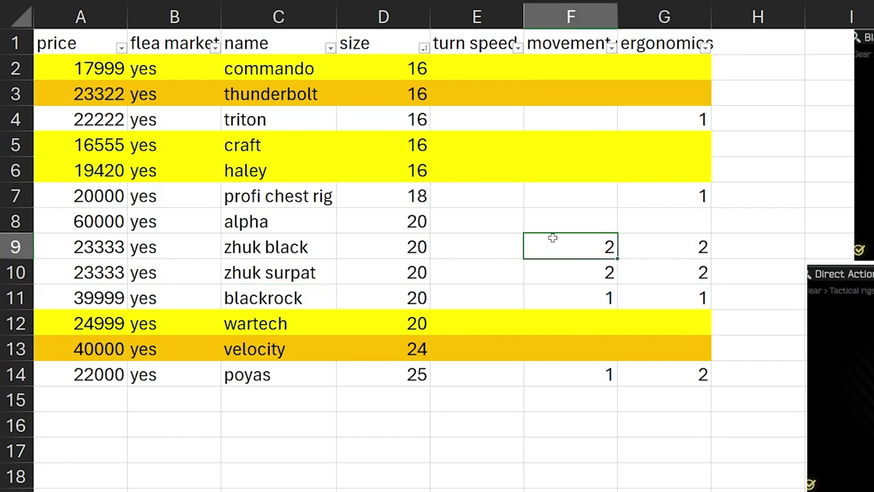
pyautogui.moveTo(579, 244); pyautogui.dragTo(708, 272)
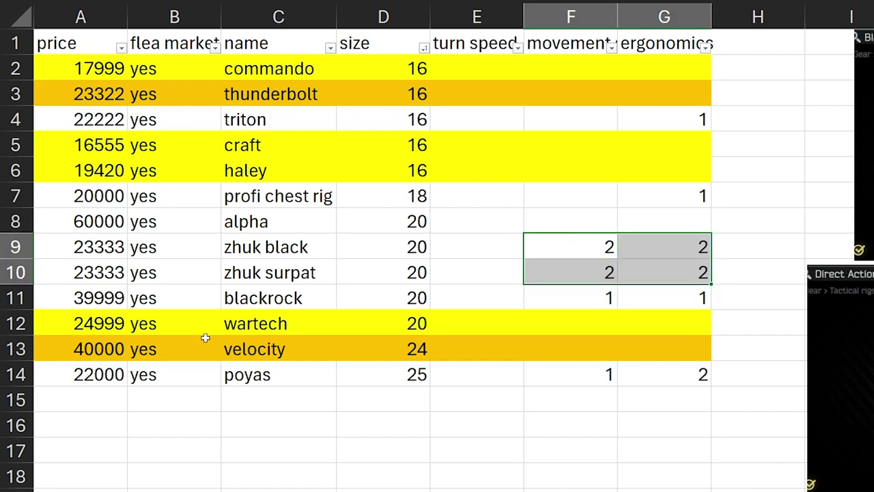
# - Review the wartech row from its price across to its movement and ergonomics cells
pyautogui.moveTo(120, 322); pyautogui.dragTo(592, 325)
pyautogui.click(591, 325)
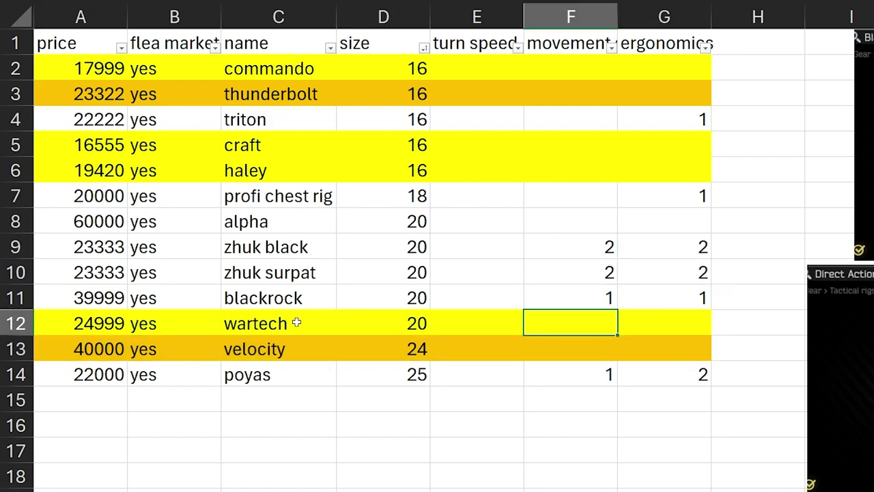
pyautogui.click(244, 324)
pyautogui.moveTo(254, 323); pyautogui.dragTo(648, 326)
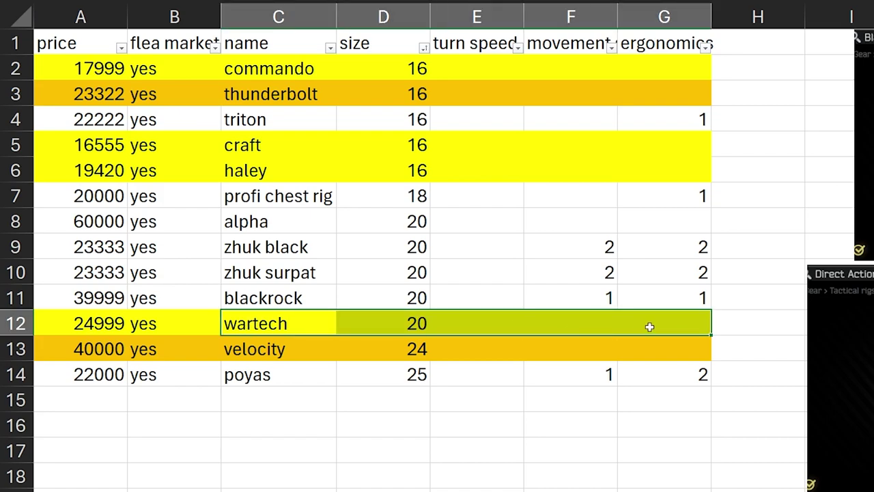
# - Move the rig picture below the table up to column H, overlapping the edge of the Thunderbolt picture
pyautogui.click(246, 326)
pyautogui.scroll(-5, 437, 259)
pyautogui.moveTo(854, 345); pyautogui.dragTo(719, 95)
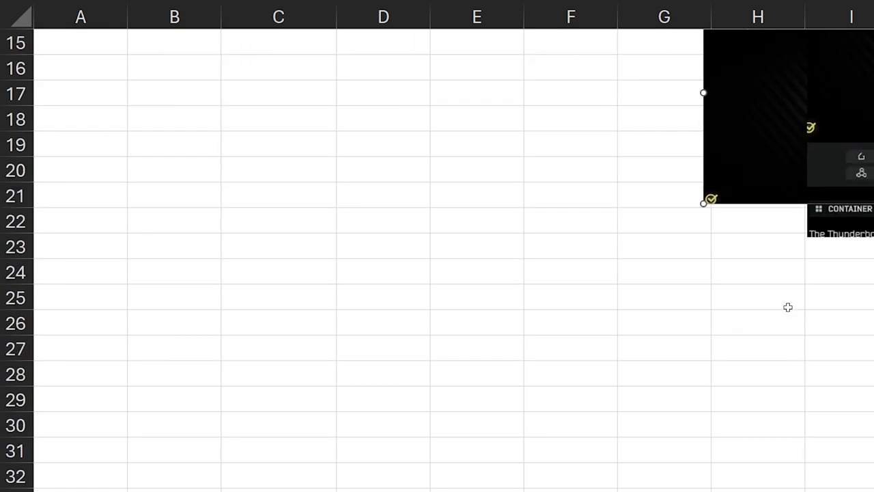
# - Move the WARTECH MK3 TV-104 picture below the table, under columns E to H, to view the rig
pyautogui.scroll(2, 743, 298)
pyautogui.moveTo(749, 246); pyautogui.dragTo(384, 294)
pyautogui.scroll(3, 641, 371)
pyautogui.moveTo(522, 439); pyautogui.dragTo(647, 480)
pyautogui.scroll(-2, 710, 344)
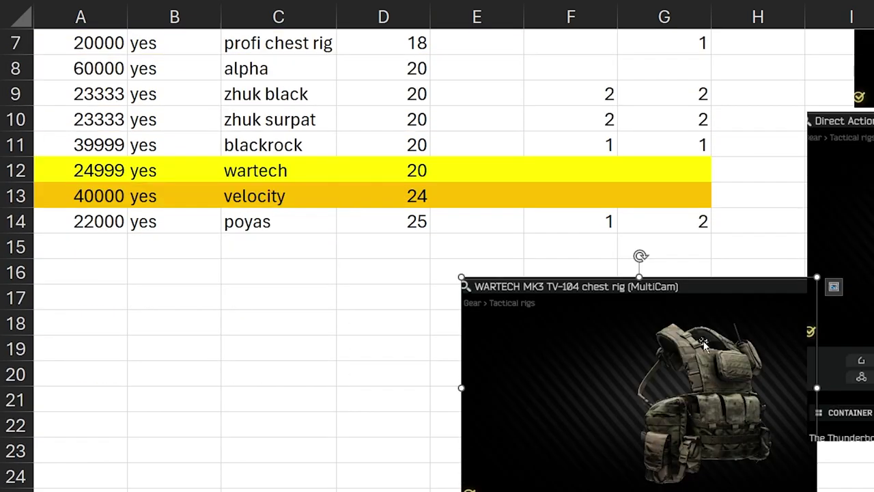
# - Move the WARTECH MK3 TV-104 picture away from the table, further down and beyond column I
pyautogui.moveTo(710, 344); pyautogui.dragTo(873, 491)
pyautogui.scroll(-1, 437, 260)
pyautogui.scroll(4, 488, 305)
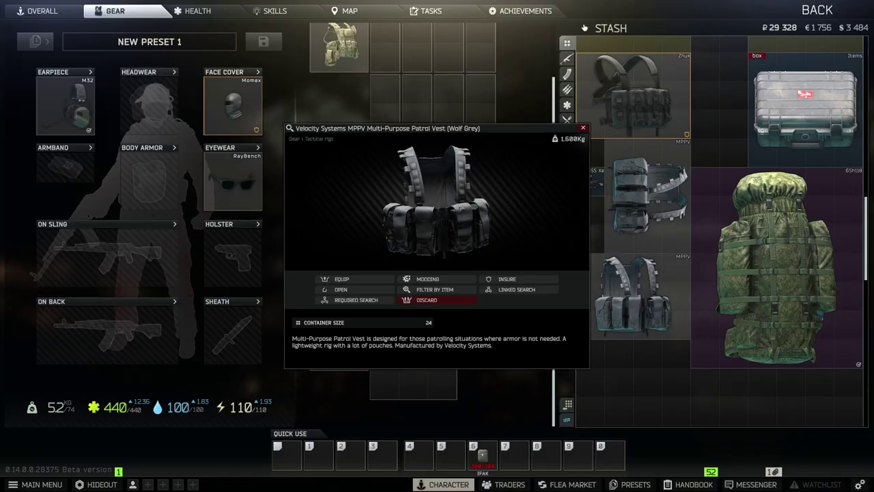
# - In Escape from Tarkov, inspect the Velocity Systems MPPV Multi-Purpose Patrol Vest (Wolf Grey) from the stash
pyautogui.rightClick(628, 274)
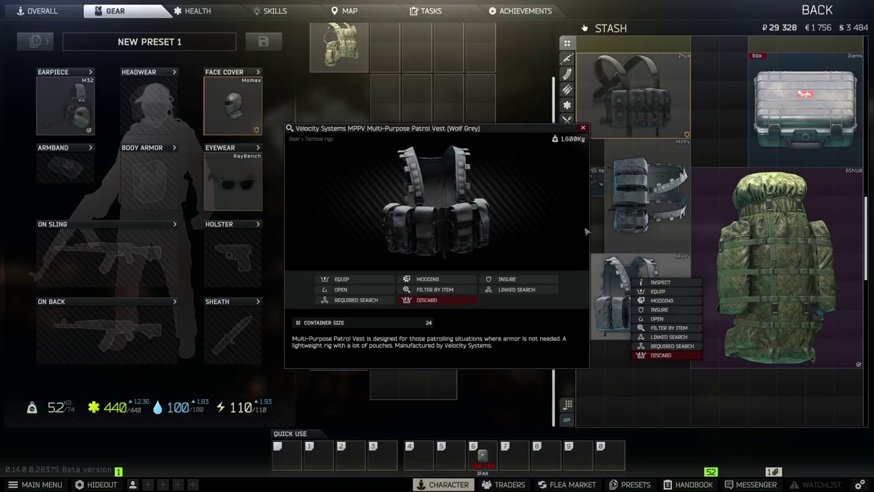
pyautogui.click(584, 128)
pyautogui.rightClick(640, 300)
pyautogui.click(667, 304)
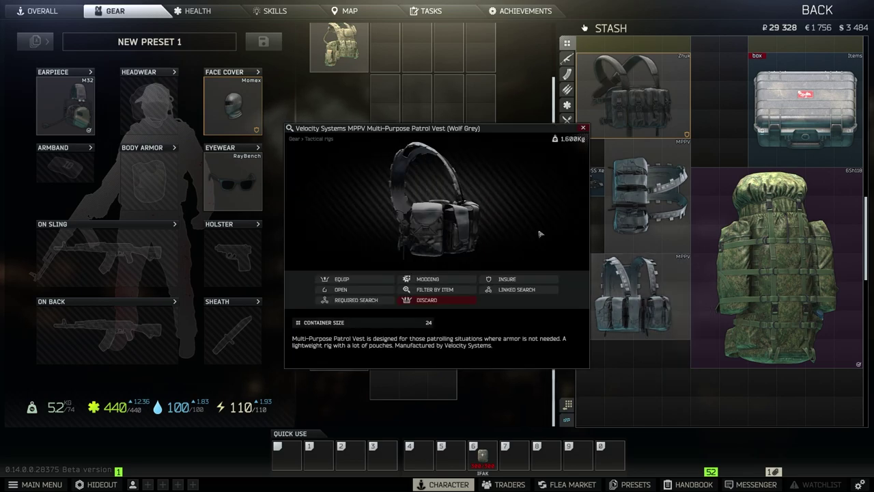
# - Check the flea market offers for the Velocity Systems MPPV vest and return to the Excel table
pyautogui.click(353, 288)
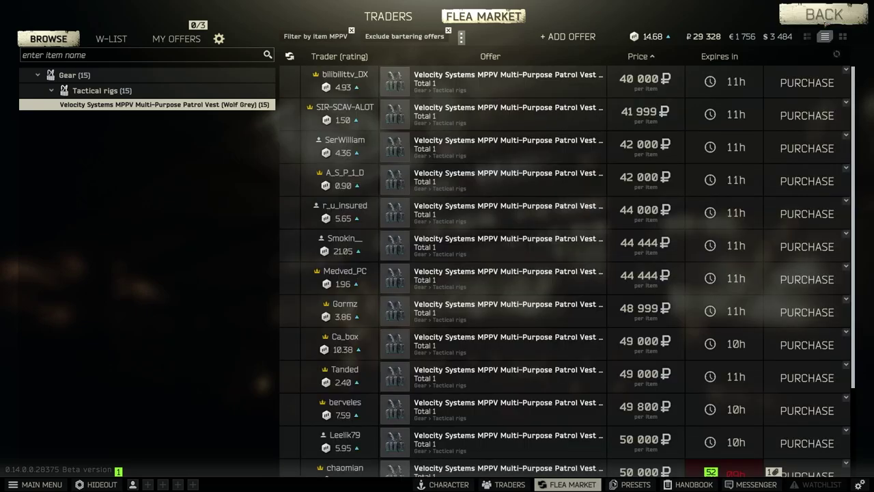
pyautogui.click(823, 14)
pyautogui.scroll(10, 717, 320)
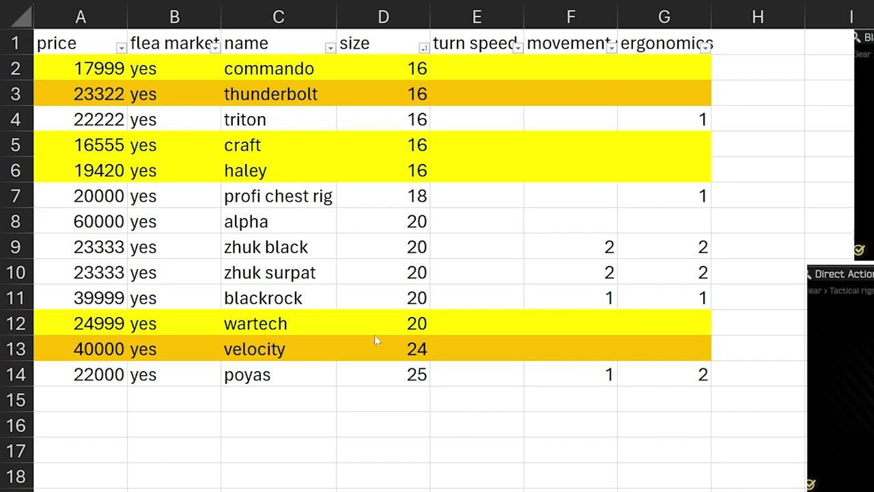
# - Compare the velocity row's size and name with the wartech row's name and price
pyautogui.click(375, 340)
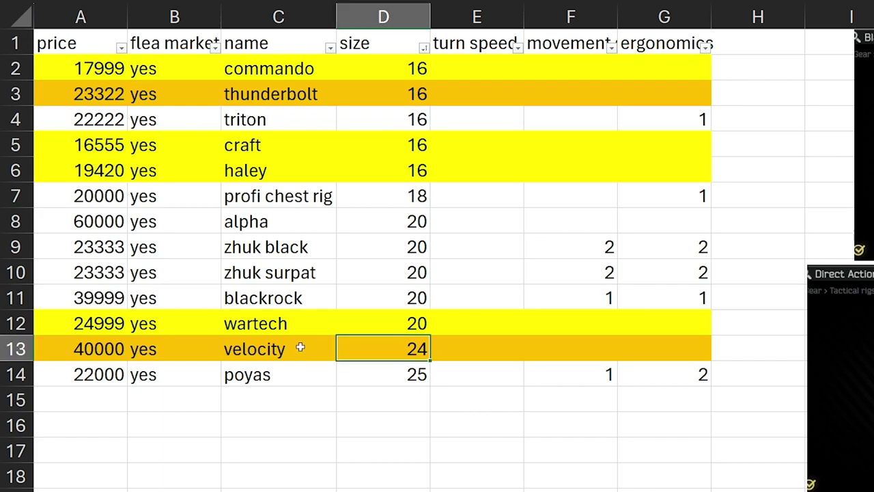
pyautogui.click(276, 351)
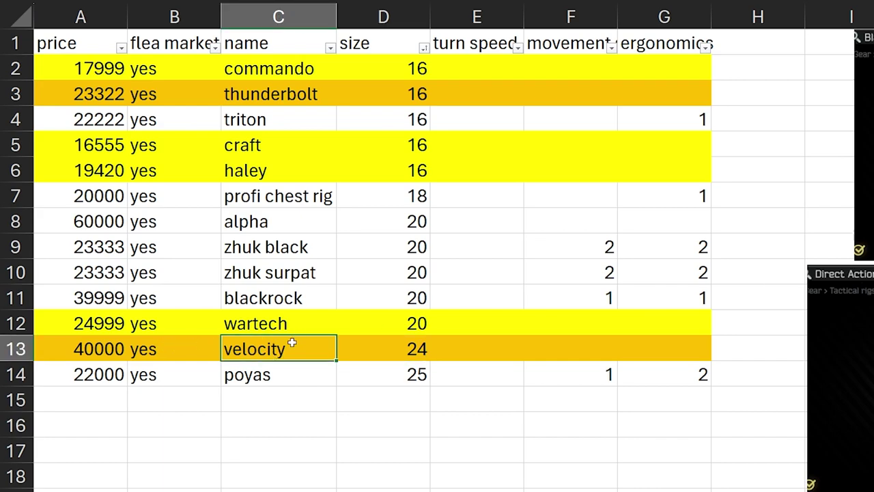
pyautogui.click(245, 328)
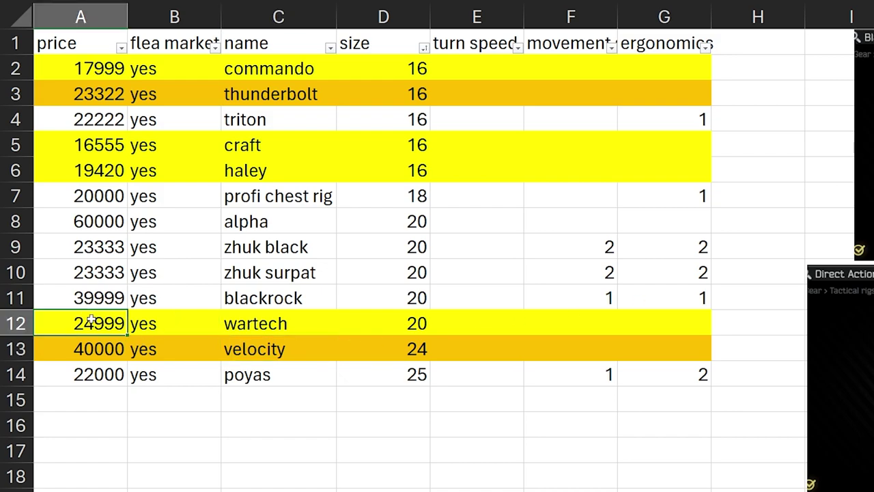
pyautogui.click(267, 351)
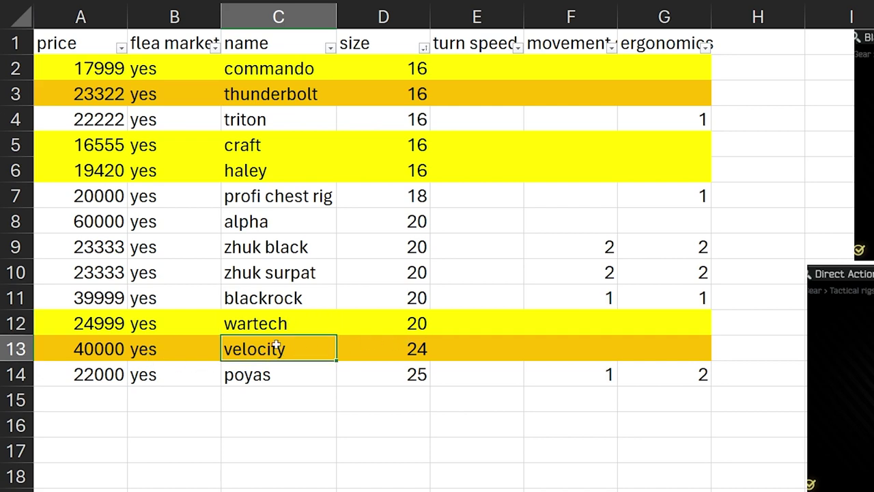
# - Examine velocity's price, name and size, comparing its size with those of wartech and poyas
pyautogui.click(104, 356)
pyautogui.click(393, 352)
pyautogui.click(408, 329)
pyautogui.click(402, 358)
pyautogui.click(278, 355)
pyautogui.click(107, 346)
pyautogui.click(282, 357)
pyautogui.click(396, 356)
pyautogui.click(384, 367)
pyautogui.click(391, 354)
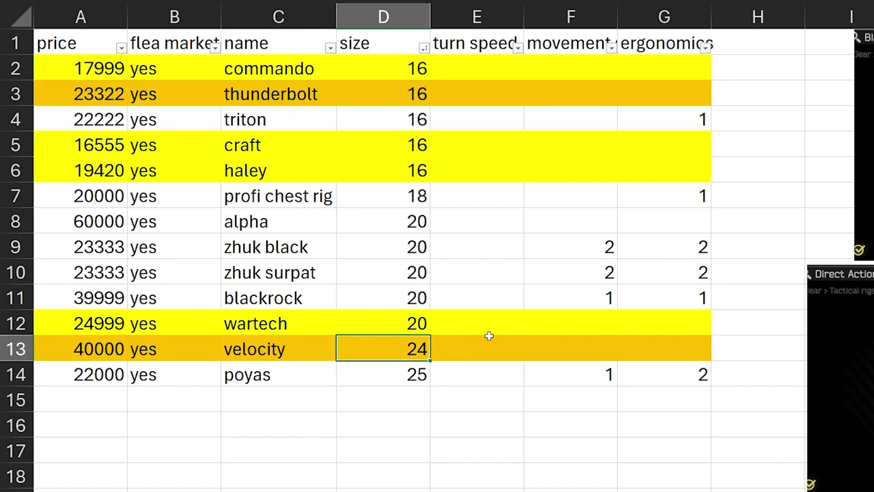
# - Review the velocity row from its price across to its ergonomics cell
pyautogui.moveTo(103, 349); pyautogui.dragTo(667, 351)
pyautogui.click(667, 351)
pyautogui.moveTo(100, 347); pyautogui.dragTo(642, 349)
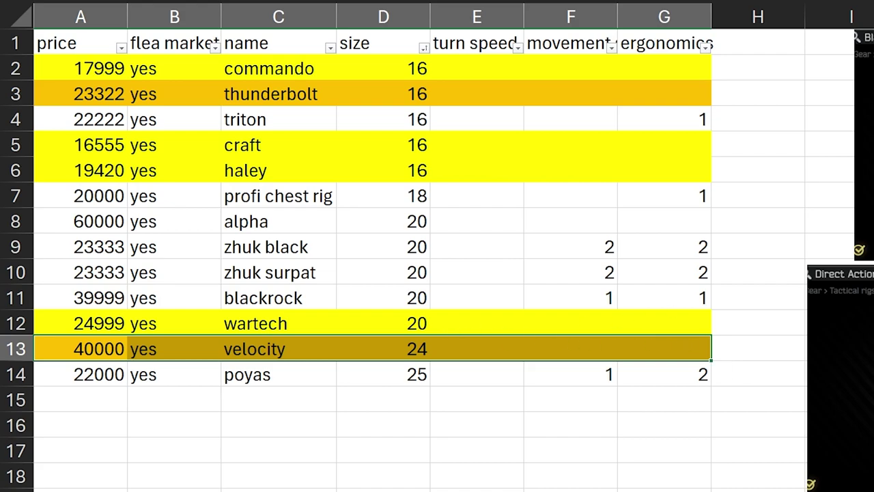
pyautogui.hotkey('alt', 'Tab')
# - Compare velocity's price, name, size and penalty cells with the full wartech row
pyautogui.click(303, 342)
pyautogui.click(77, 350)
pyautogui.click(230, 355)
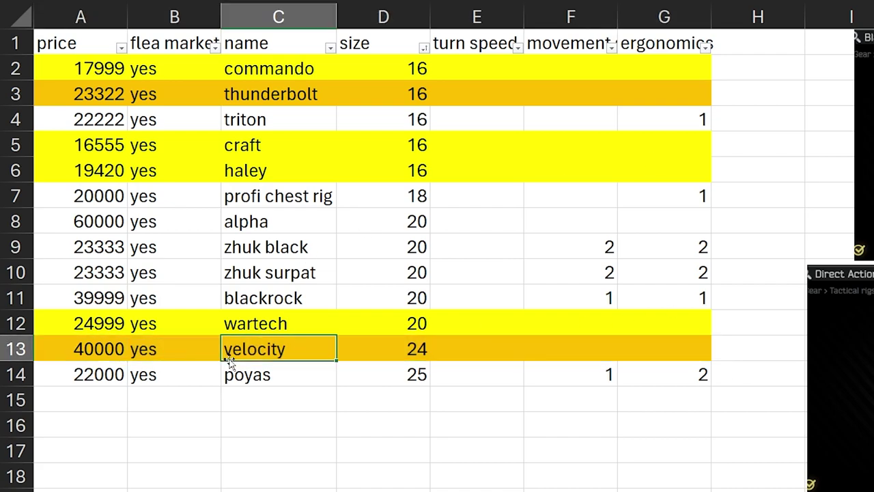
pyautogui.moveTo(259, 352); pyautogui.dragTo(644, 348)
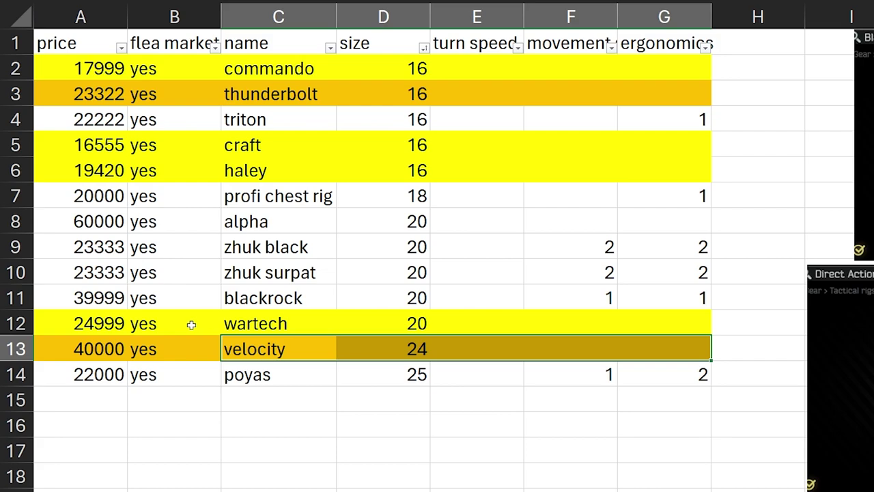
pyautogui.moveTo(82, 325); pyautogui.dragTo(647, 332)
pyautogui.click(640, 336)
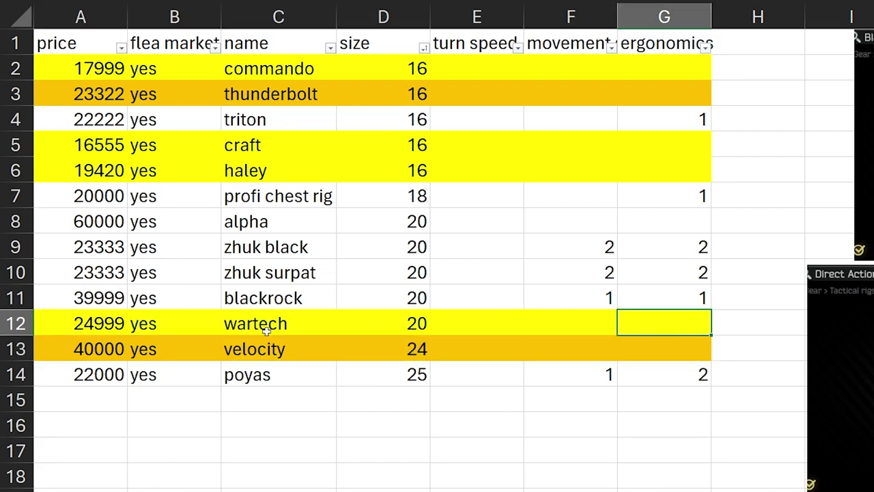
# - Review the highlighted size 16 rigs: commando, thunderbolt, craft and haley
pyautogui.moveTo(151, 145); pyautogui.dragTo(717, 179)
pyautogui.moveTo(85, 65); pyautogui.dragTo(700, 87)
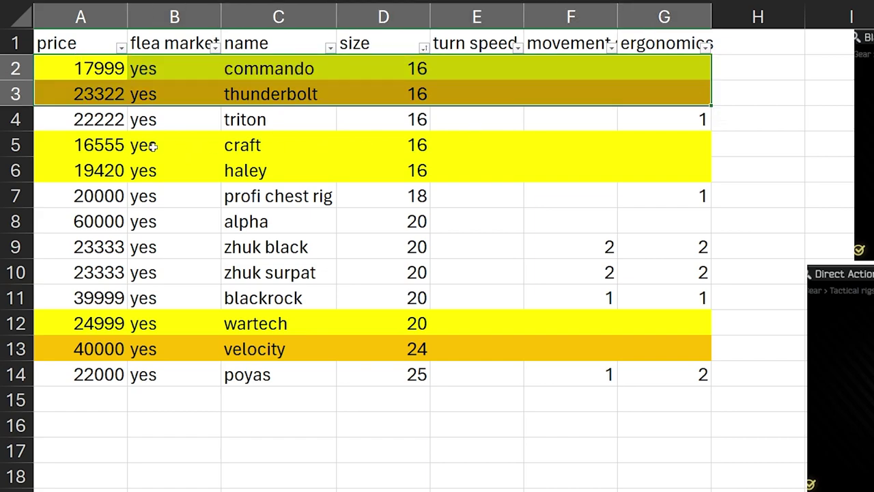
pyautogui.click(281, 68)
pyautogui.click(293, 95)
pyautogui.click(287, 155)
pyautogui.click(287, 172)
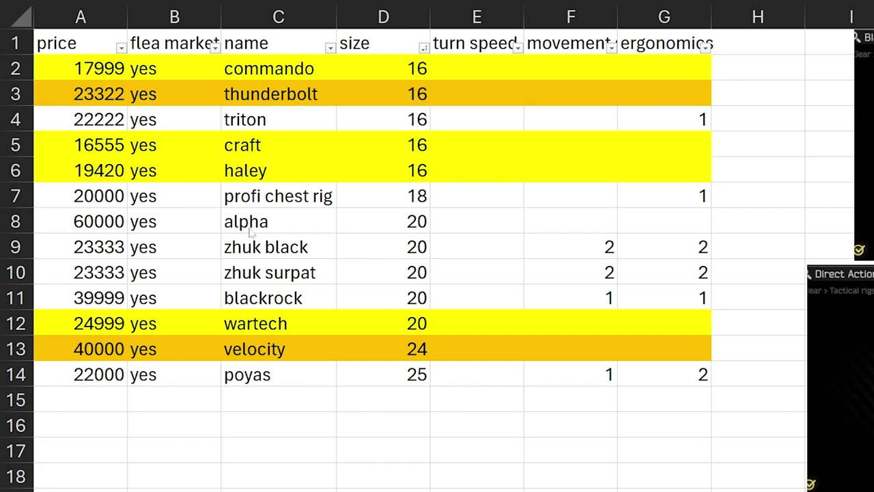
pyautogui.click(305, 161)
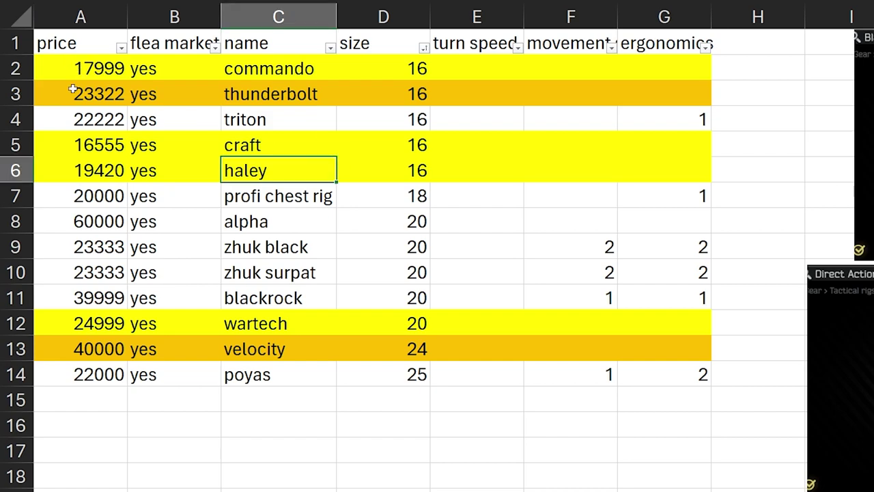
pyautogui.click(739, 169)
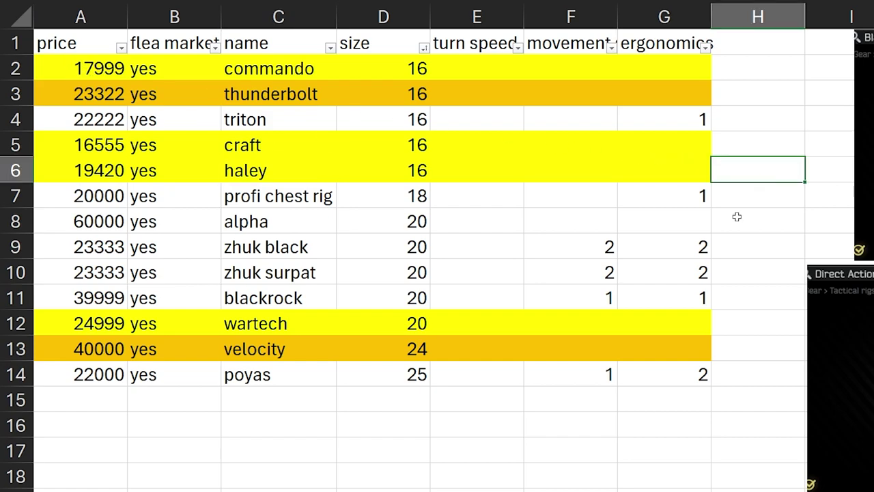
# - Review the wartech and velocity rows together, from price across to ergonomics
pyautogui.moveTo(140, 324); pyautogui.dragTo(714, 346)
pyautogui.click(646, 343)
pyautogui.click(86, 323)
pyautogui.moveTo(85, 323); pyautogui.dragTo(662, 344)
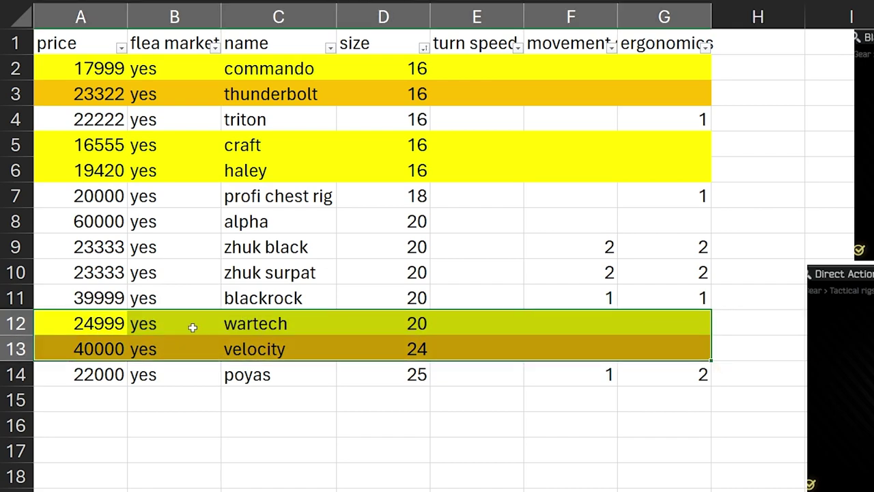
pyautogui.moveTo(211, 433); pyautogui.dragTo(211, 443)
pyautogui.moveTo(106, 318); pyautogui.dragTo(659, 345)
pyautogui.click(760, 196)
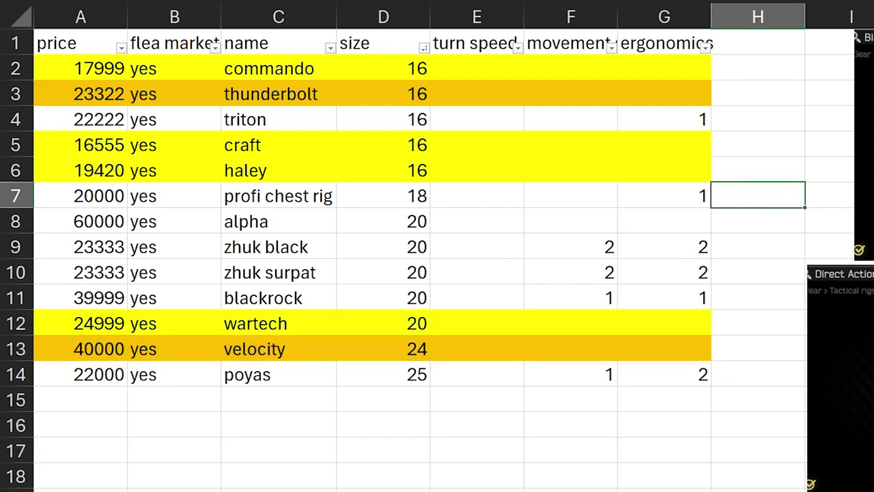
# - Review the complete rig table from the commando row down to the poyas row
pyautogui.click(809, 170)
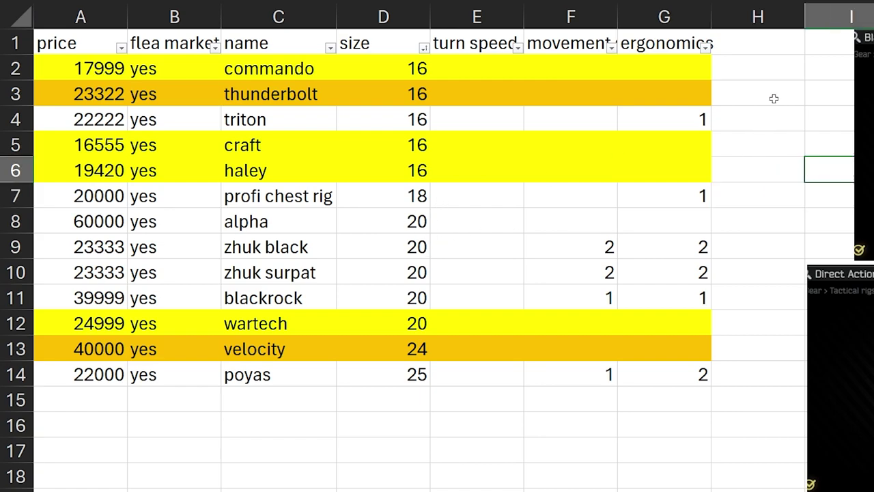
pyautogui.moveTo(76, 64); pyautogui.dragTo(710, 395)
pyautogui.click(631, 320)
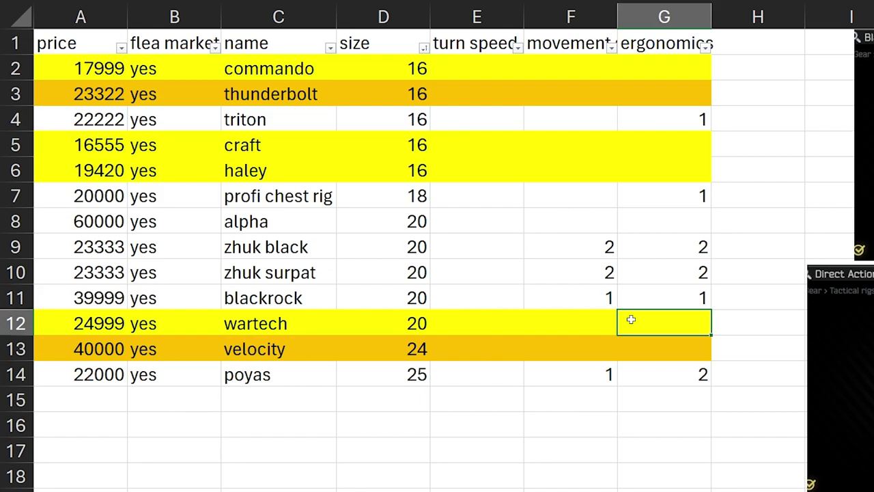